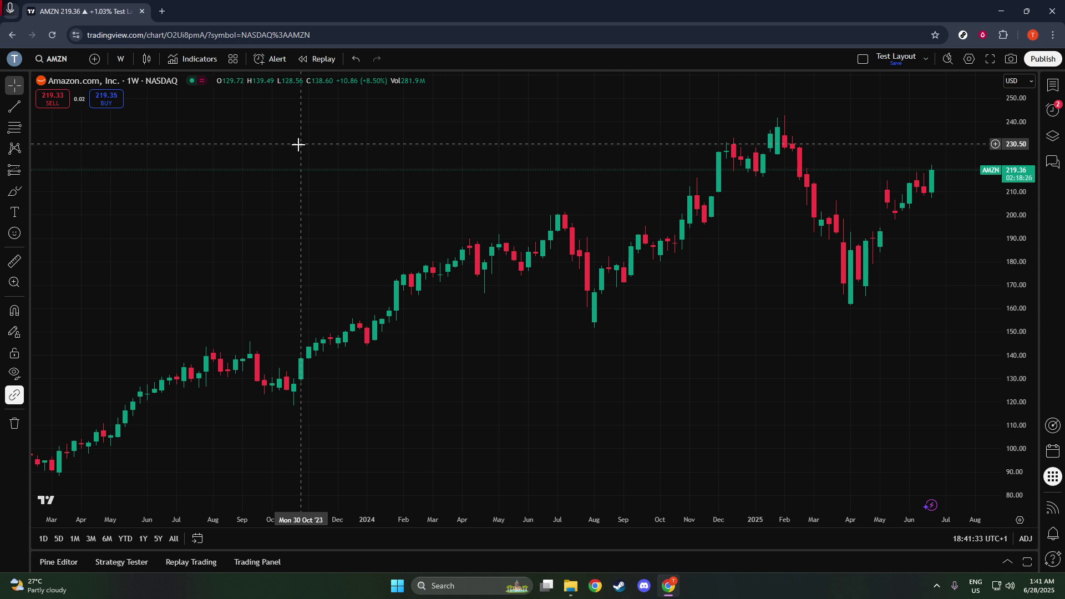
# - Open the chart's Settings dialog from the right-click menu to show the Symbol candle options
pyautogui.rightClick(265, 144)
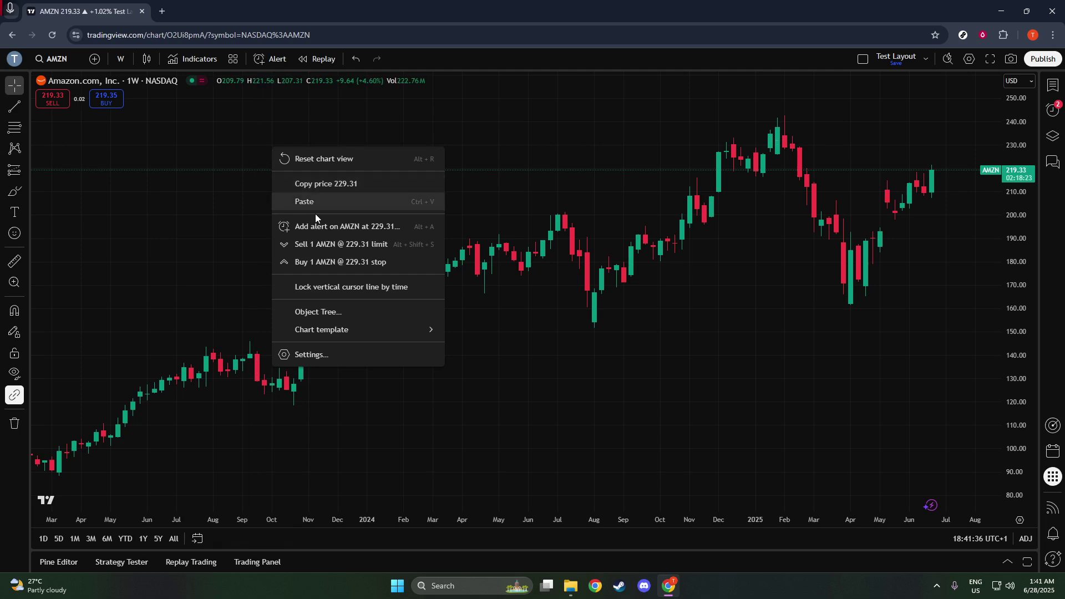
pyautogui.click(315, 354)
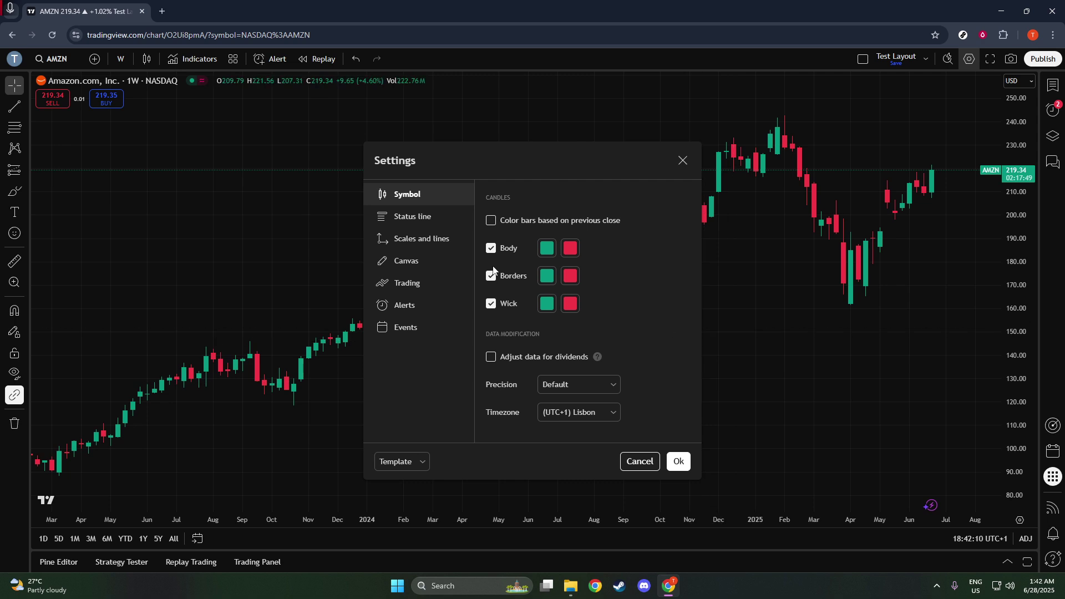
# - Turn off the candle Body, Wick and Borders options
pyautogui.click(492, 248)
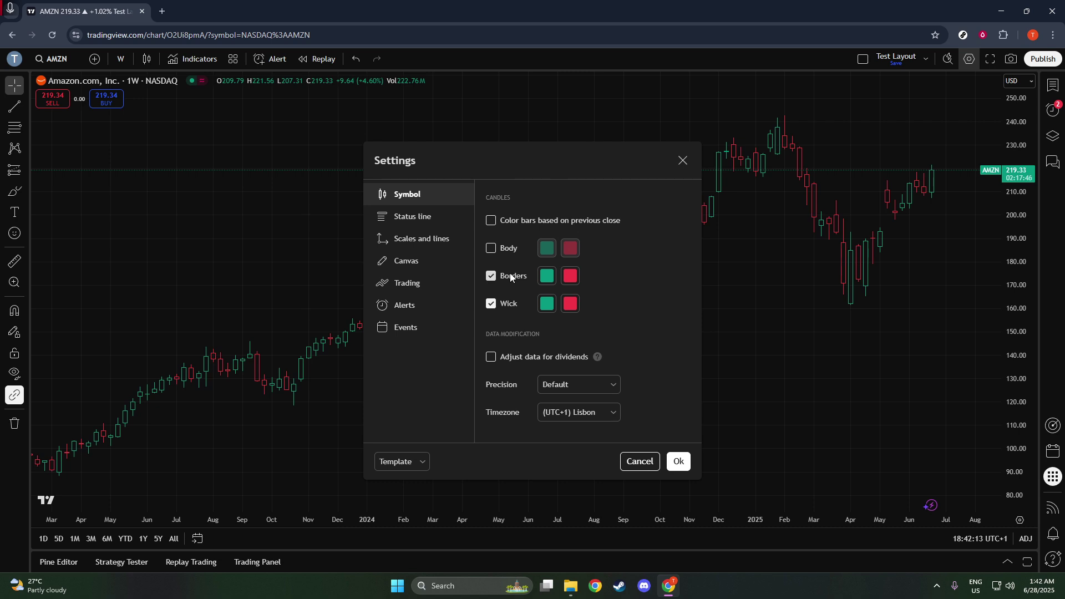
pyautogui.click(492, 304)
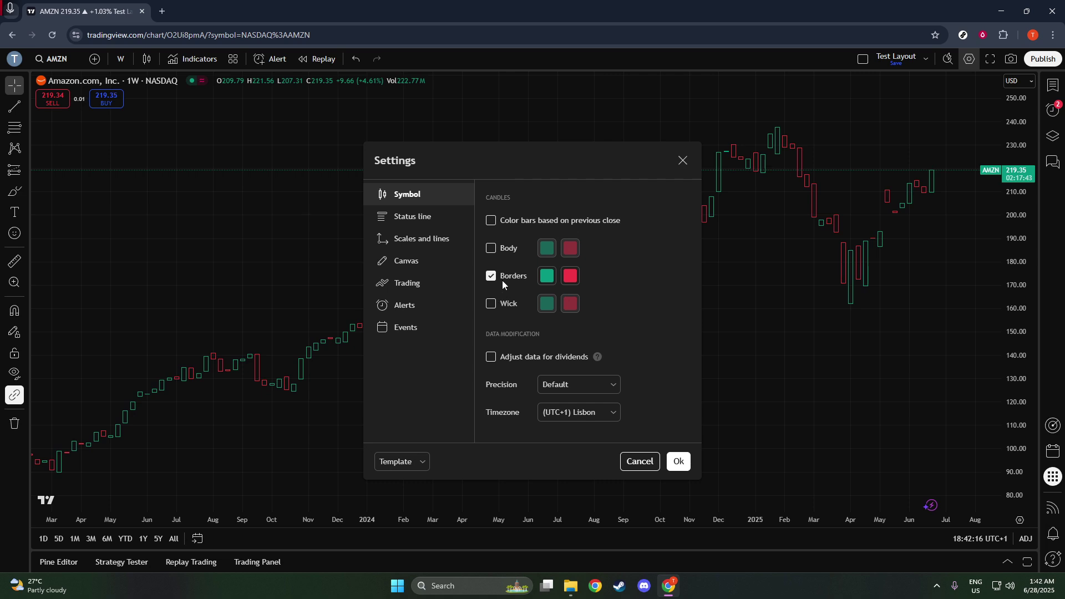
pyautogui.click(491, 279)
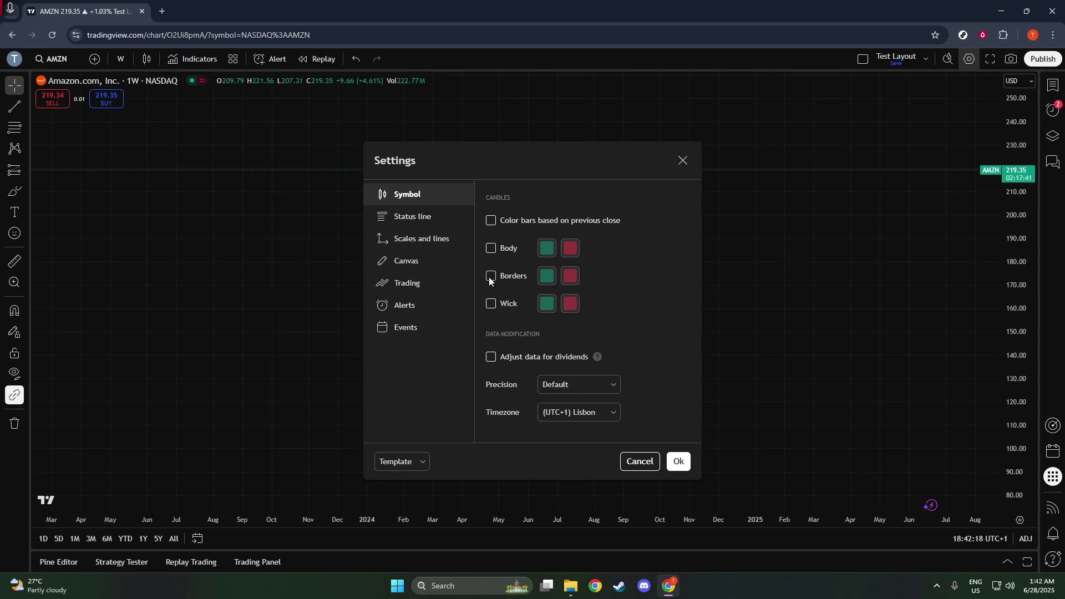
# - Re-enable candle Borders, Body and Wick, then confirm the settings with Ok
pyautogui.click(490, 277)
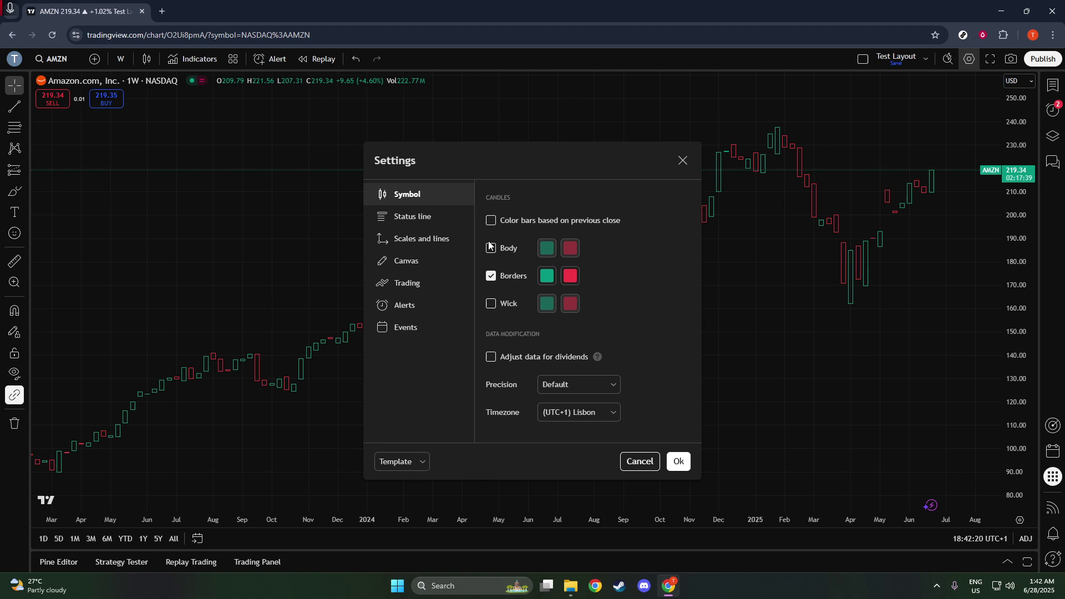
pyautogui.click(491, 249)
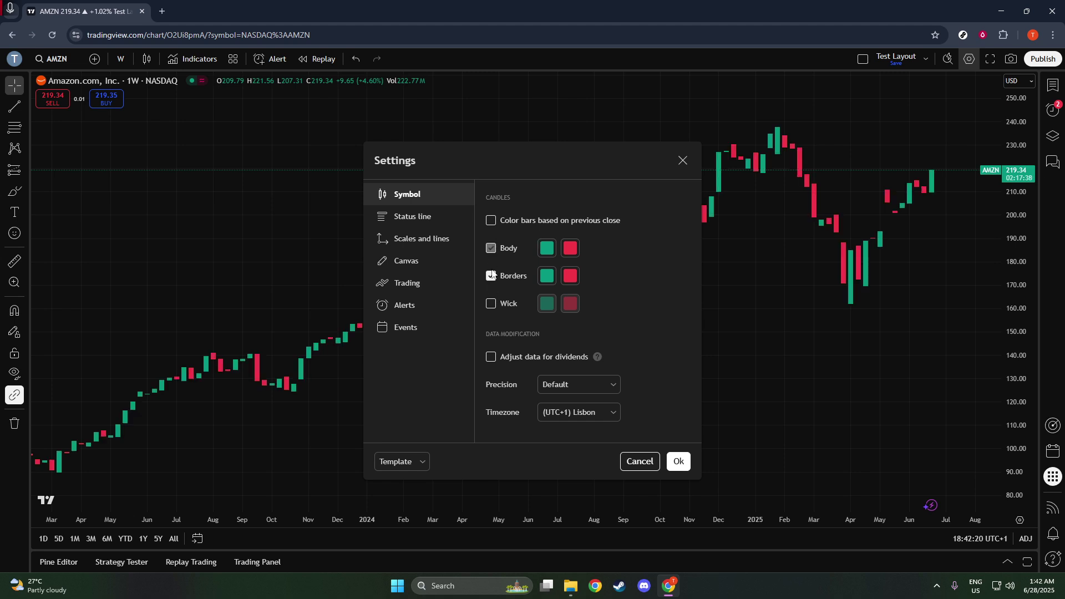
pyautogui.click(492, 303)
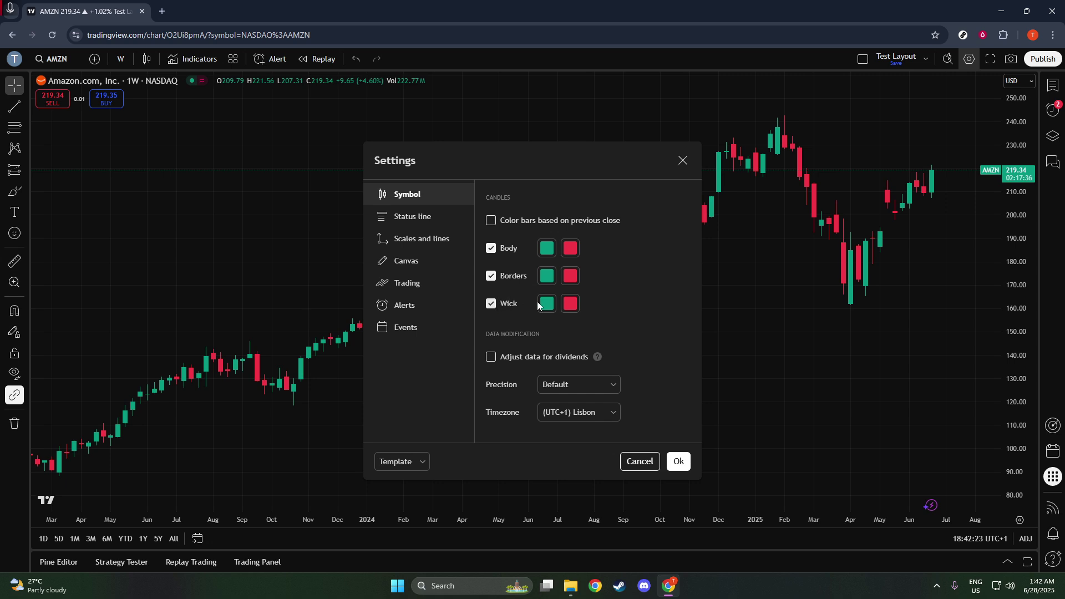
pyautogui.click(679, 462)
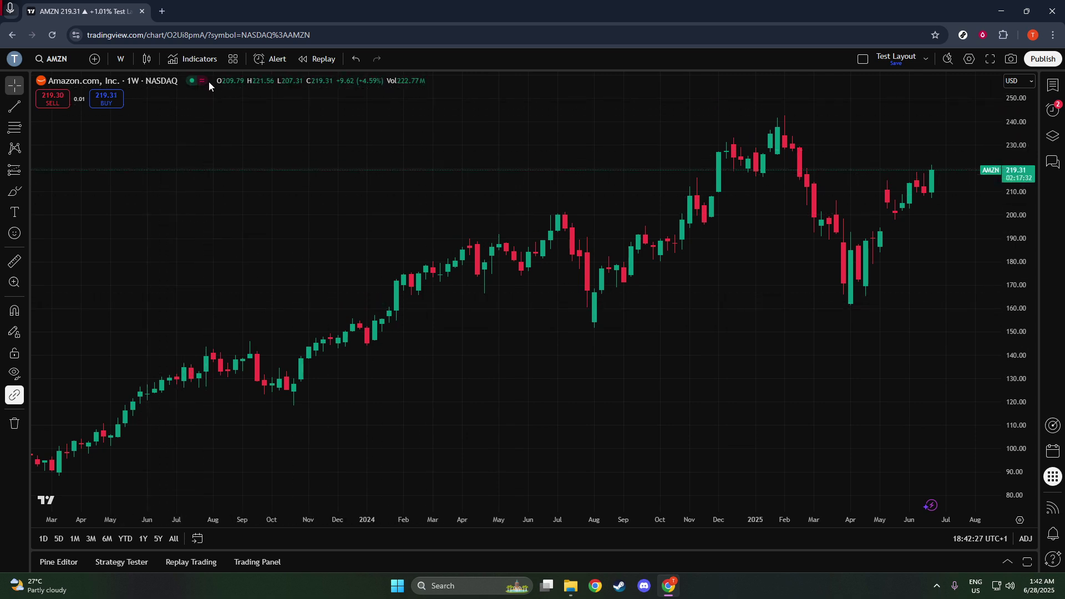
pyautogui.moveTo(108, 81)
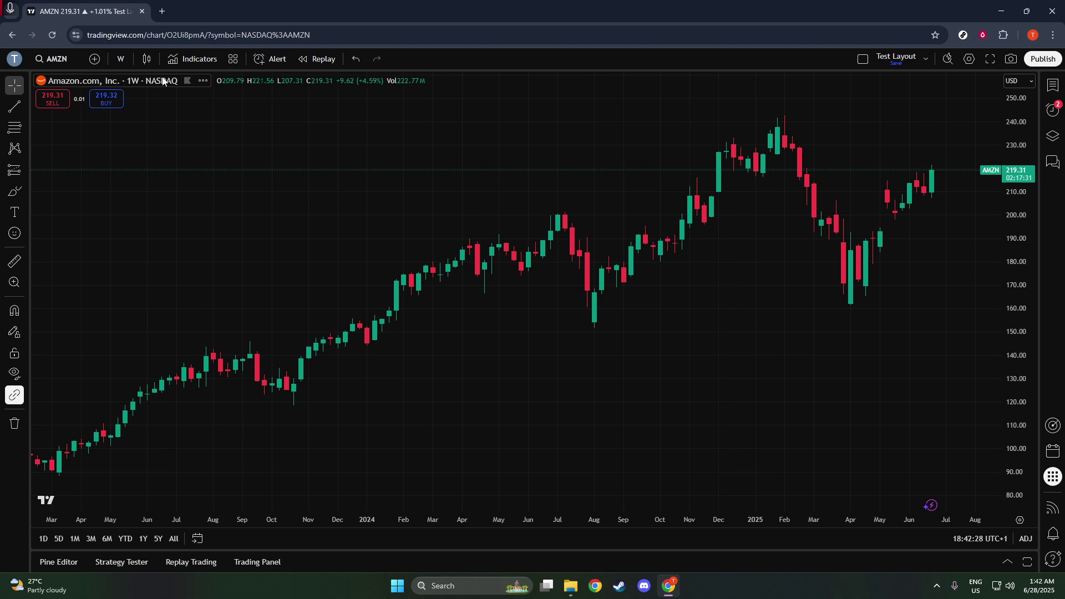
pyautogui.click(203, 81)
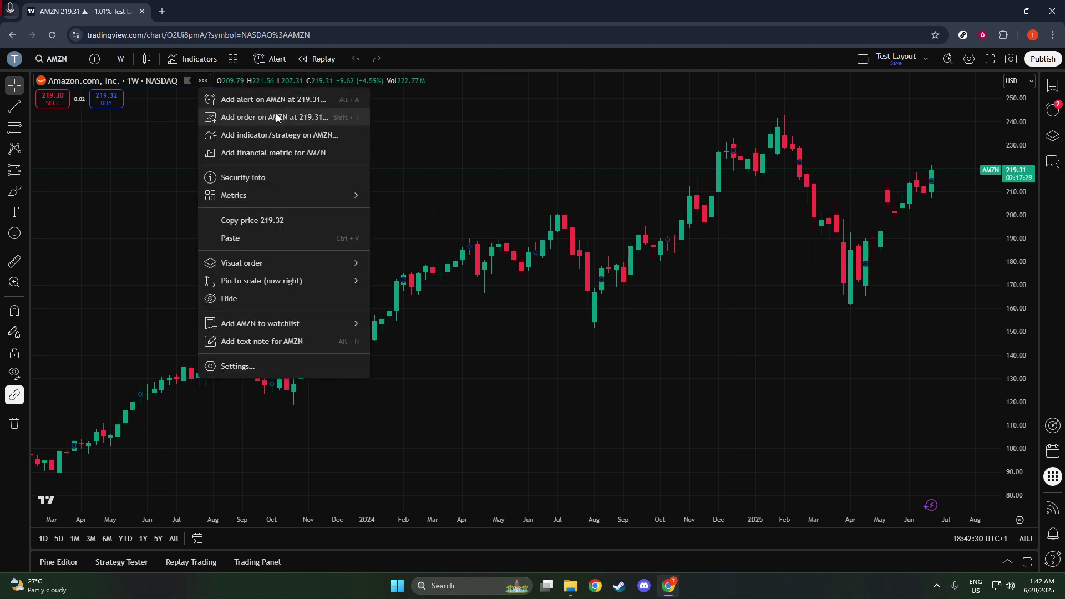
pyautogui.click(470, 222)
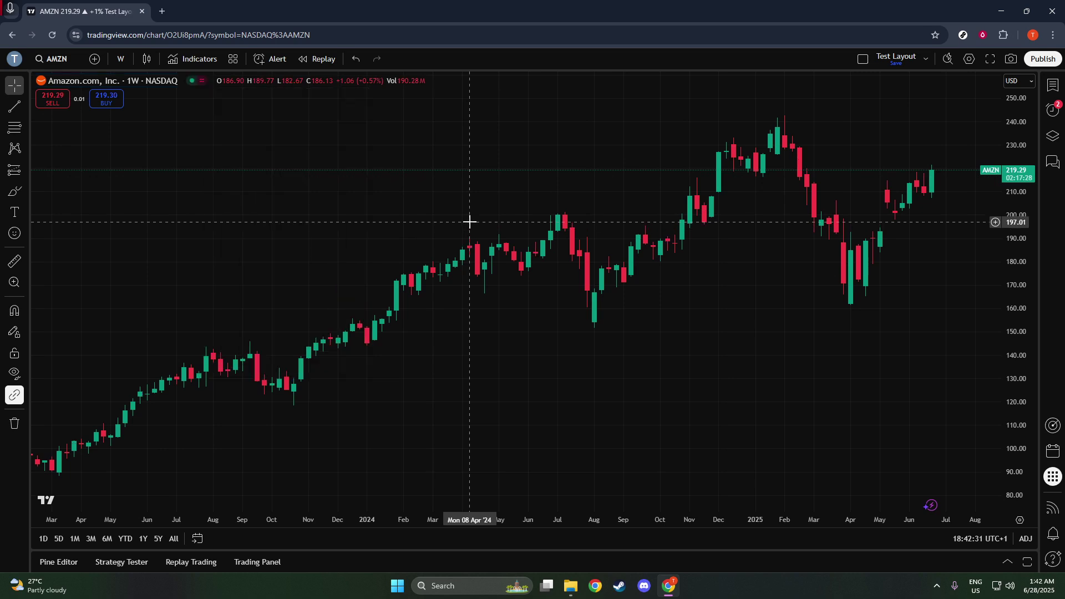